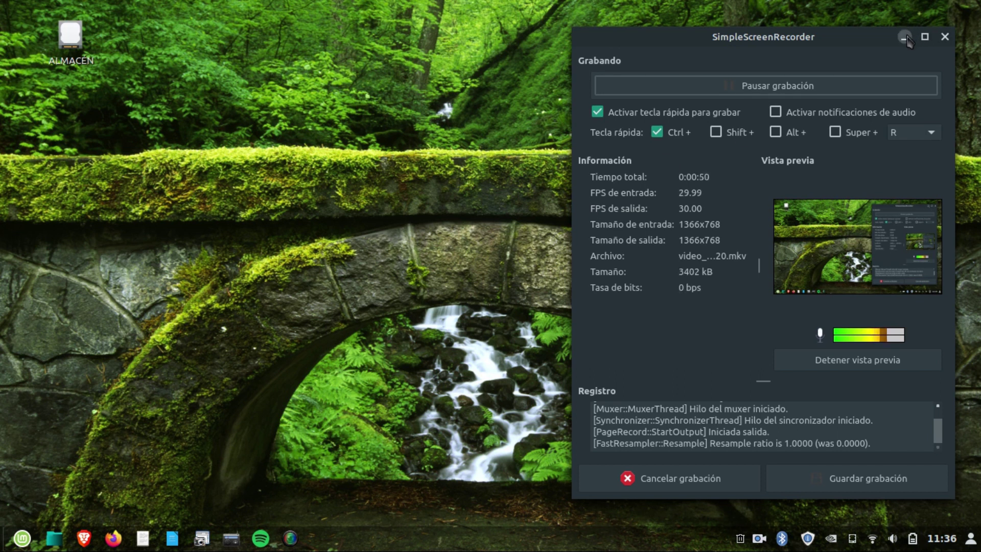
Launch GParted, authenticate with the administrator password, and enlarge its window so all partition columns fit.
{"action": "left_click", "coordinate": [905, 37]}
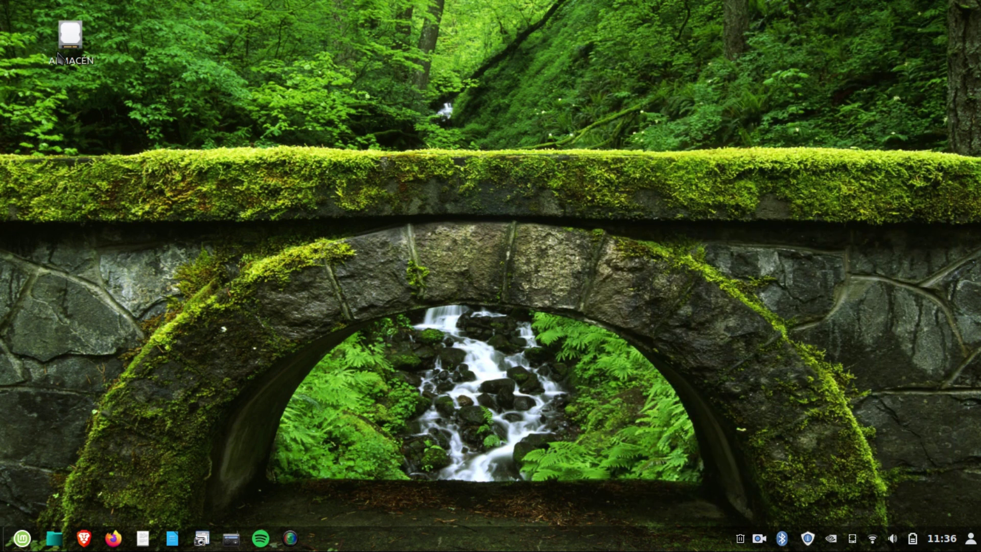
{"action": "left_click", "coordinate": [22, 539]}
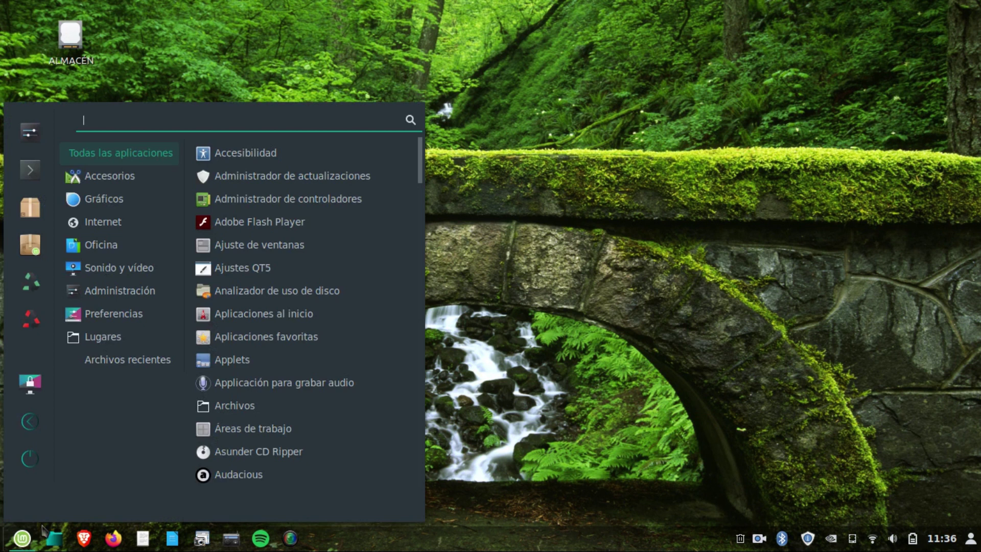
{"action": "type", "text": "gpar"}
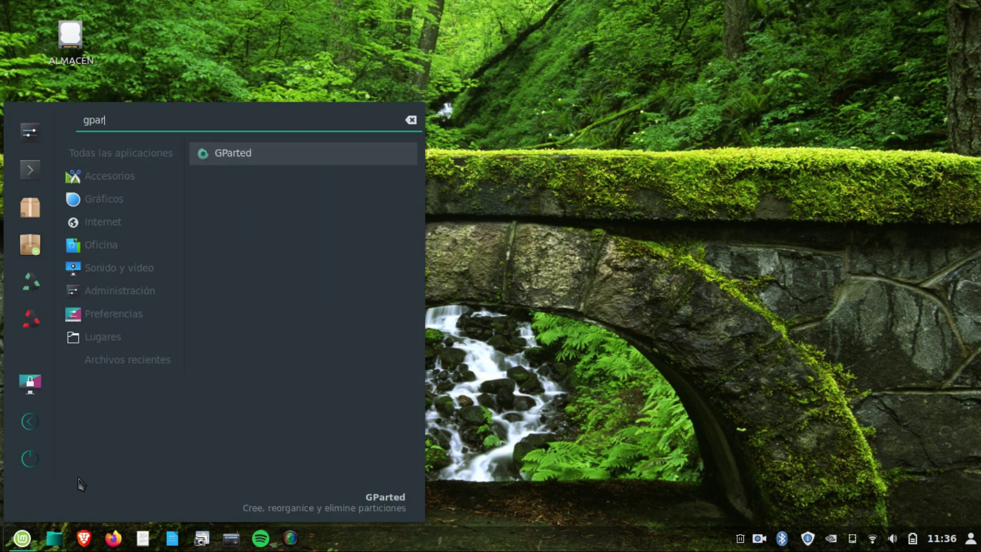
{"action": "key", "text": "Return"}
{"action": "type", "text": "*********"}
{"action": "key", "text": "Return"}
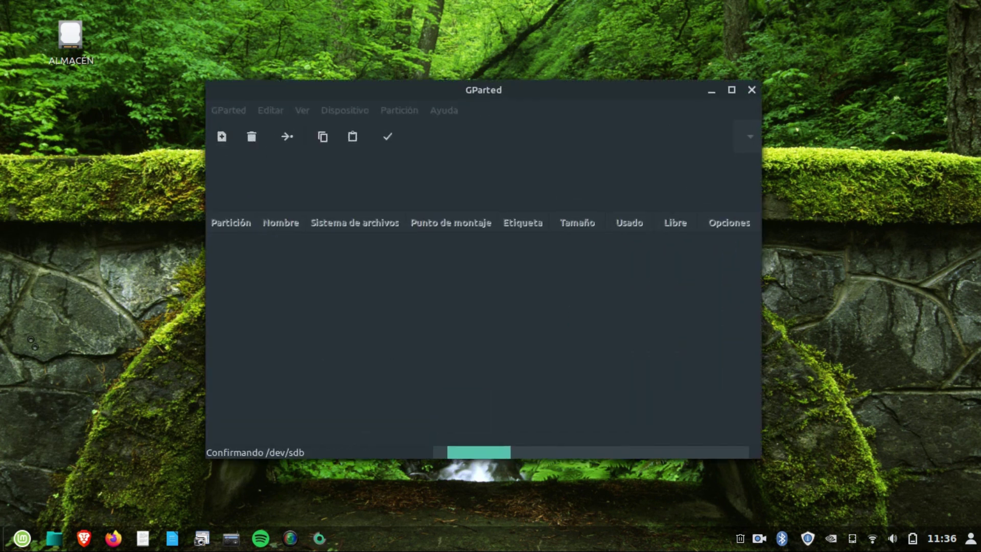
{"action": "left_click_drag", "start_coordinate": [409, 91], "coordinate": [354, 96]}
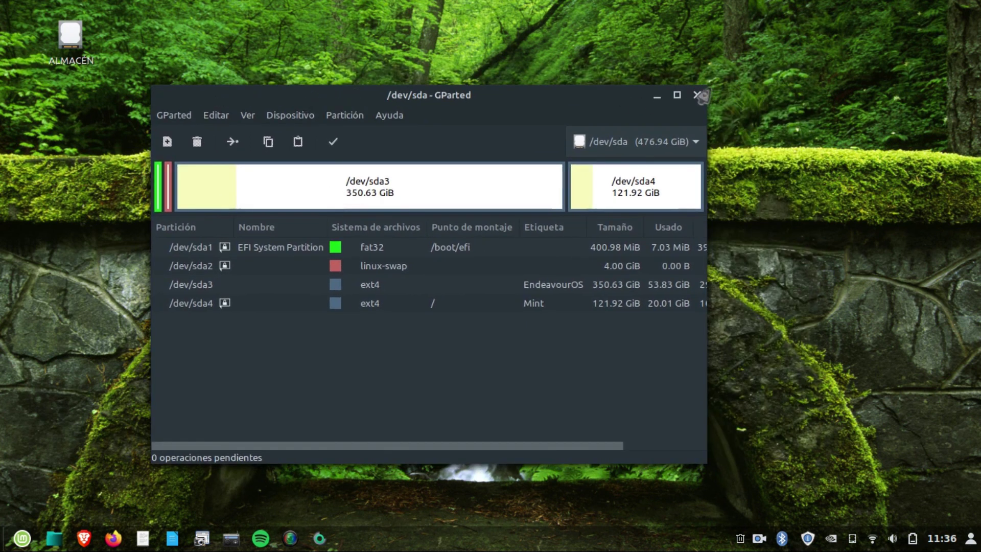
{"action": "left_click_drag", "start_coordinate": [704, 89], "coordinate": [822, 24]}
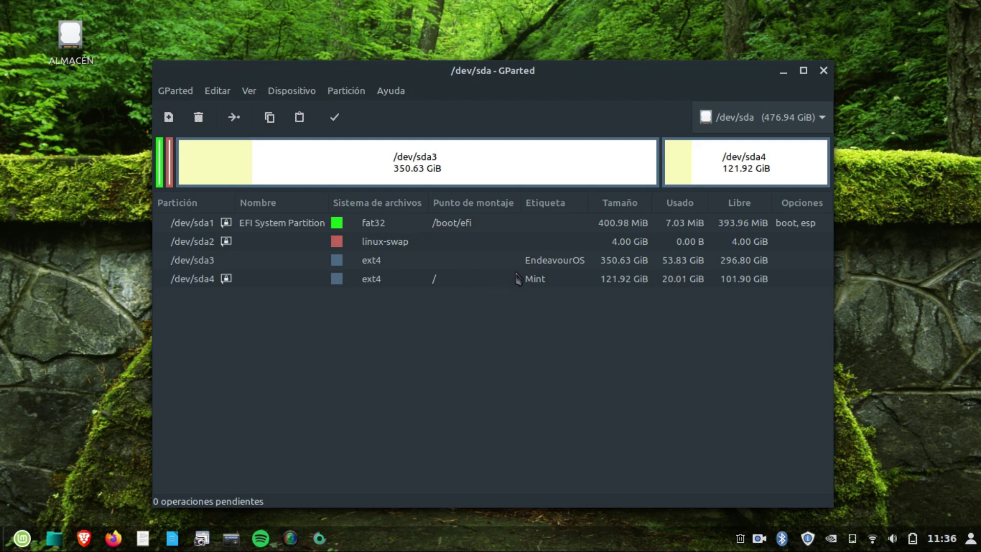
Switch GParted to the /dev/sdb disk and select its unallocated space.
{"action": "left_click", "coordinate": [750, 117]}
{"action": "left_click", "coordinate": [761, 143]}
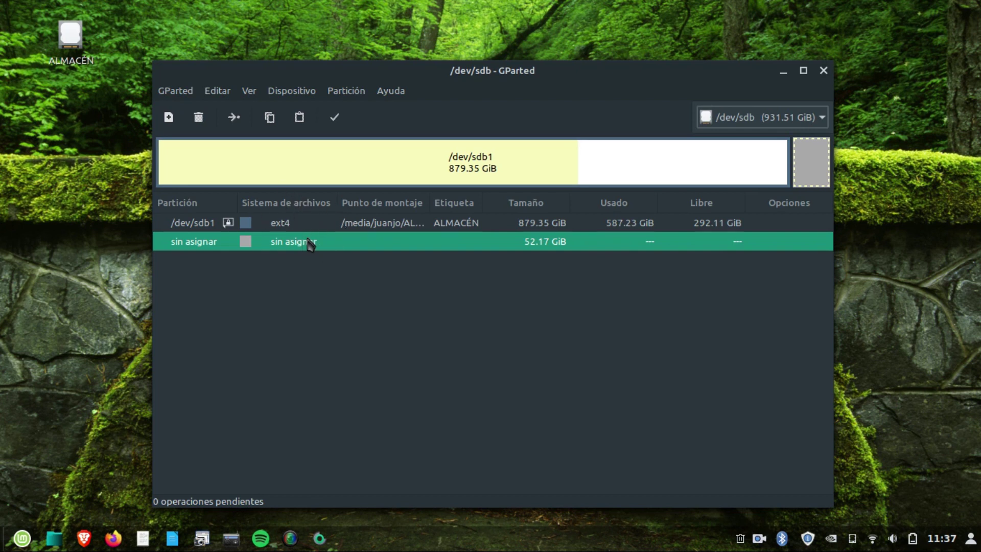
{"action": "left_click", "coordinate": [298, 96]}
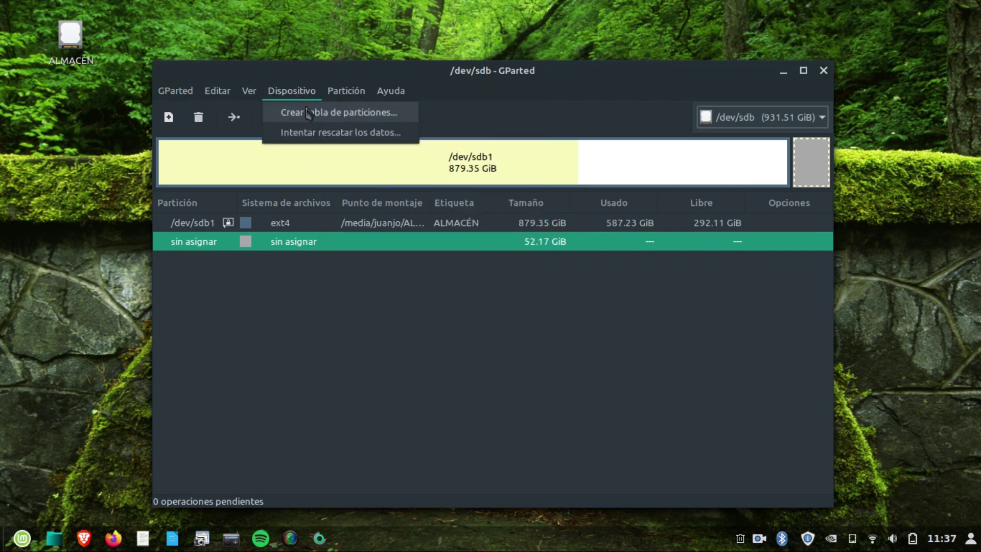
{"action": "left_click", "coordinate": [346, 91]}
{"action": "left_click", "coordinate": [292, 91]}
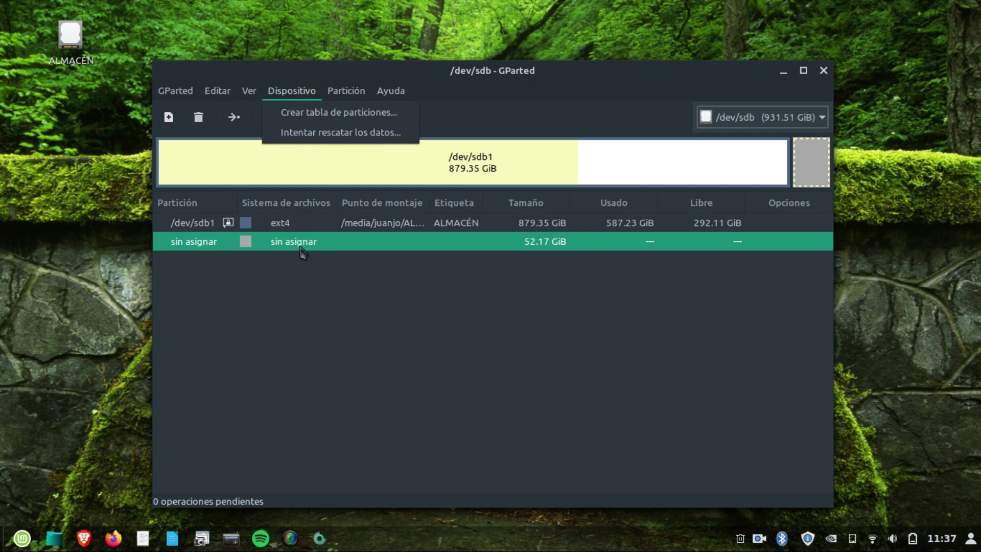
{"action": "left_click", "coordinate": [319, 273]}
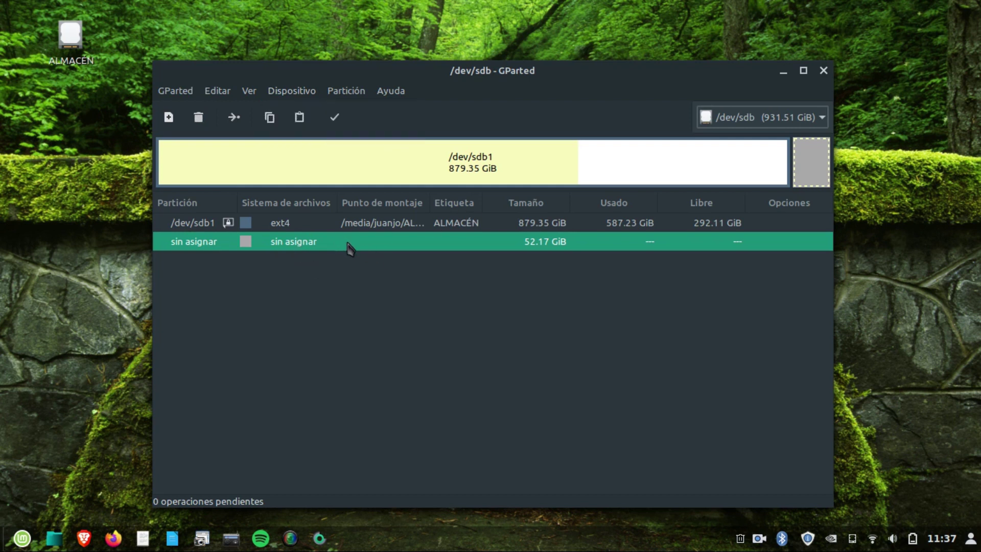
Start creating a new partition in the unallocated space of /dev/sdb and reposition the dialog.
{"action": "right_click", "coordinate": [348, 246]}
{"action": "left_click", "coordinate": [369, 253]}
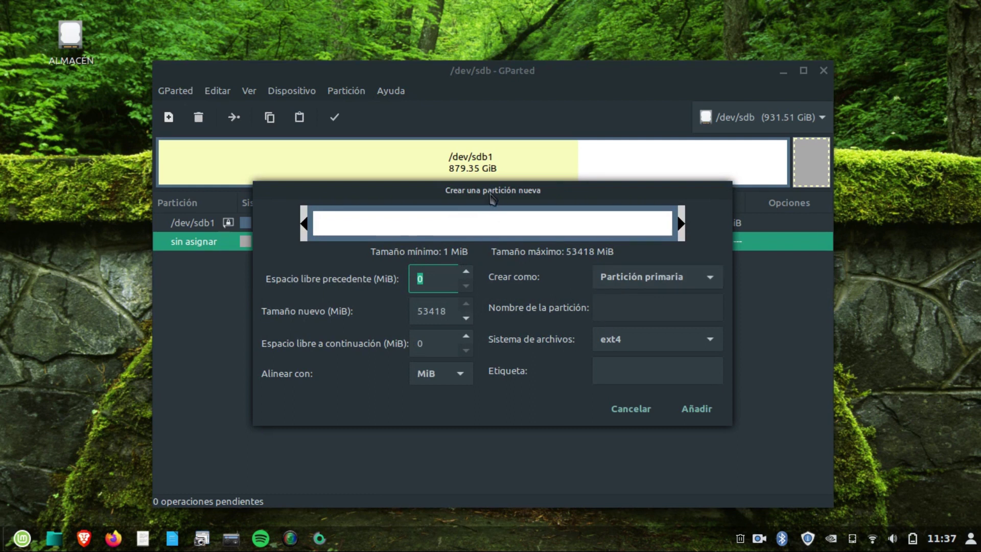
{"action": "left_click_drag", "start_coordinate": [491, 199], "coordinate": [483, 201]}
{"action": "mouse_move", "coordinate": [675, 227]}
{"action": "left_mouse_down"}
{"action": "mouse_move", "coordinate": [550, 241]}
{"action": "mouse_move", "coordinate": [613, 233]}
{"action": "mouse_move", "coordinate": [526, 232]}
{"action": "mouse_move", "coordinate": [663, 233]}
{"action": "left_mouse_up"}
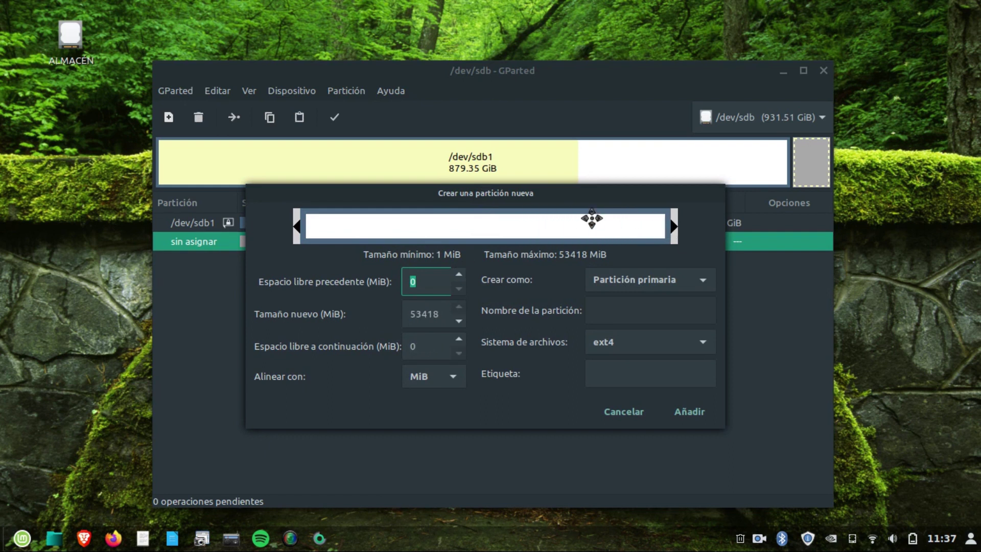
{"action": "left_click_drag", "start_coordinate": [611, 205], "coordinate": [597, 174]}
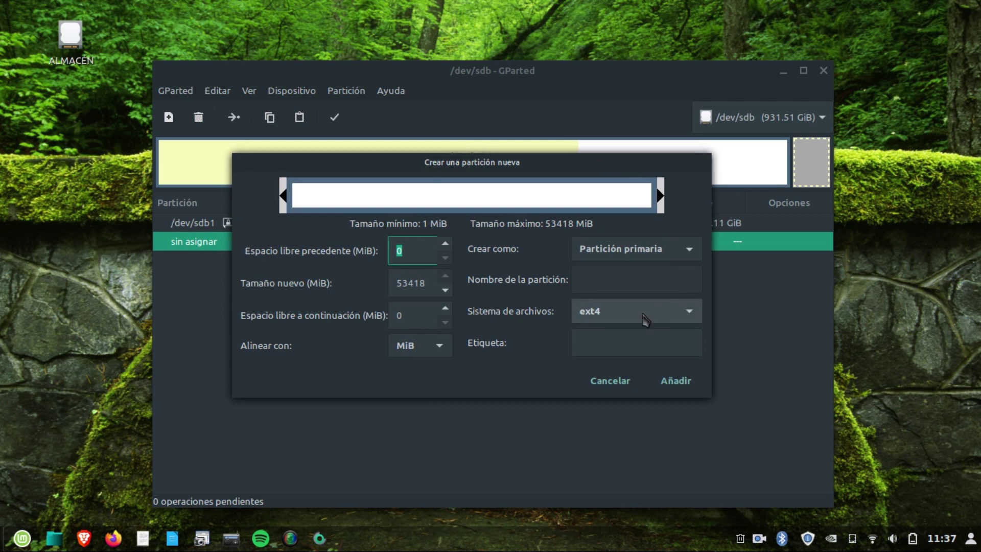
Choose ntfs as the file system of the new partition.
{"action": "left_click", "coordinate": [685, 322]}
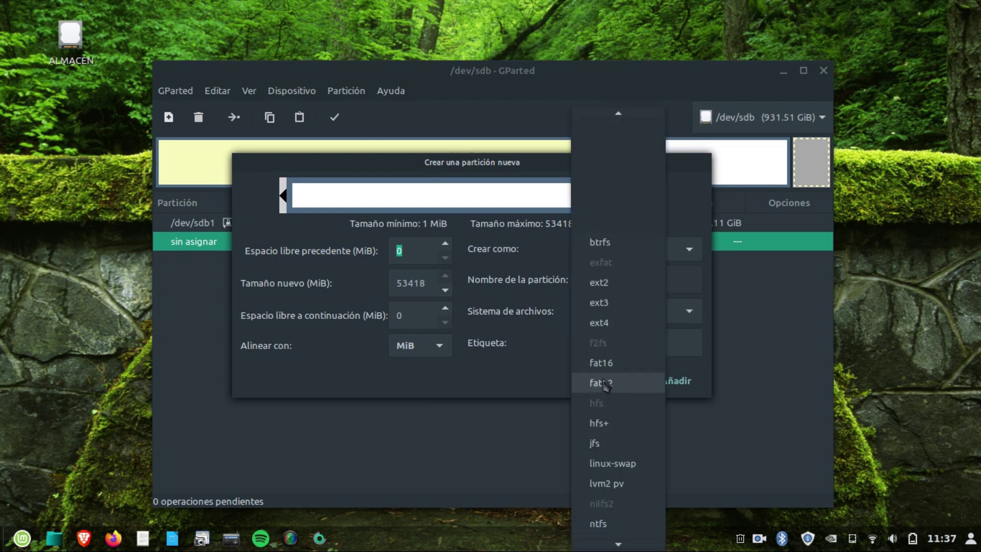
{"action": "scroll", "coordinate": [629, 435], "scroll_direction": "down", "scroll_amount": 2}
{"action": "left_click", "coordinate": [632, 483]}
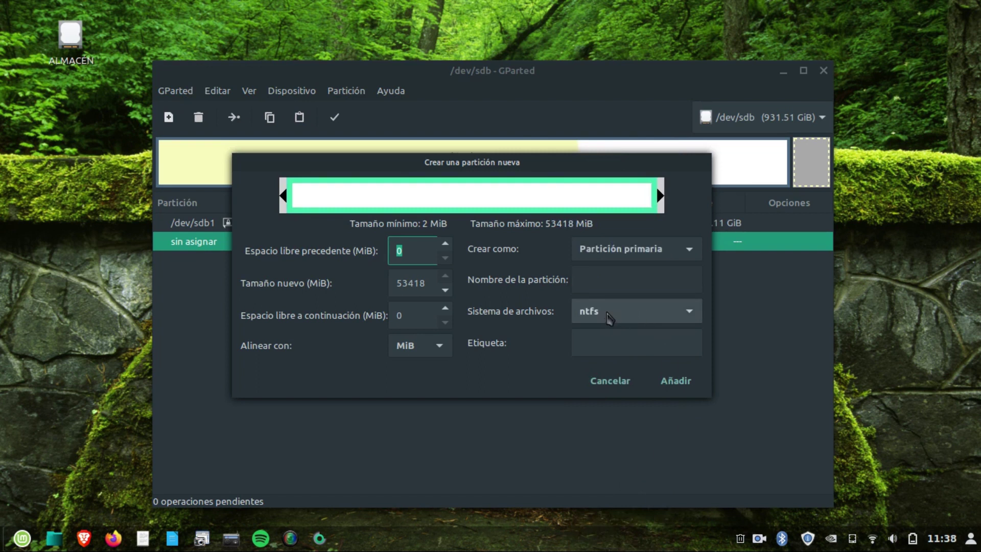
{"action": "left_click_drag", "start_coordinate": [483, 174], "coordinate": [495, 200]}
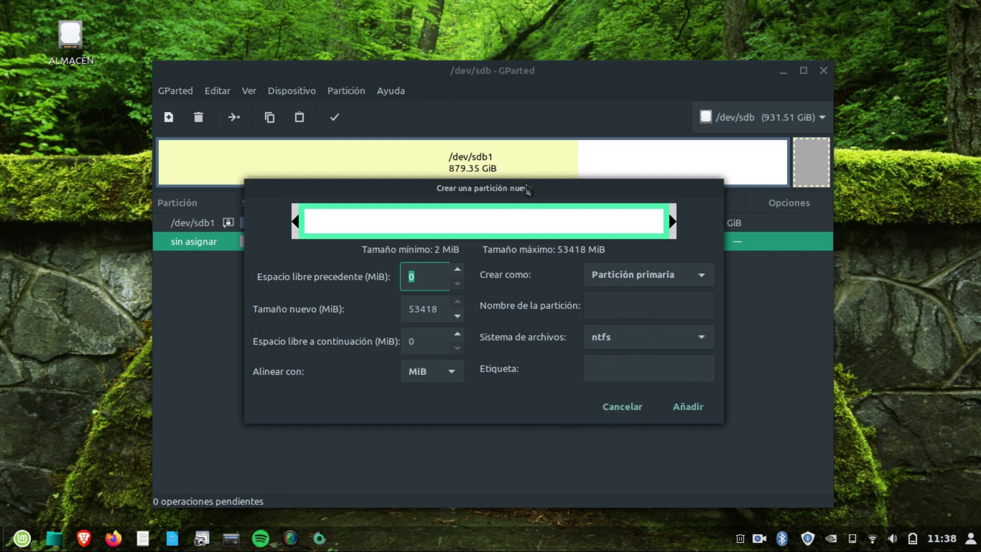
{"action": "left_click_drag", "start_coordinate": [526, 189], "coordinate": [531, 205]}
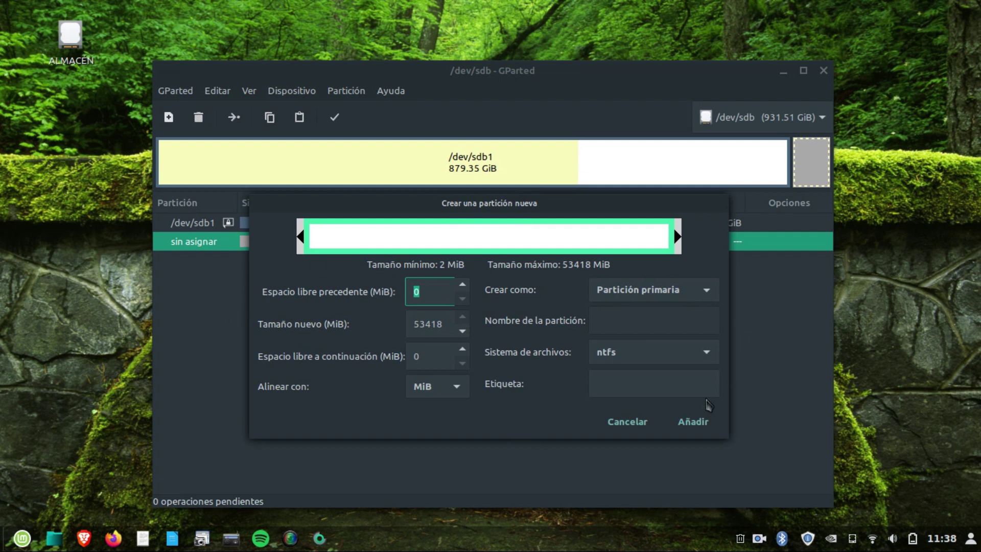
Set the new partition's file system to ext4.
{"action": "left_click", "coordinate": [667, 357]}
{"action": "left_click", "coordinate": [667, 357]}
{"action": "left_click", "coordinate": [667, 358]}
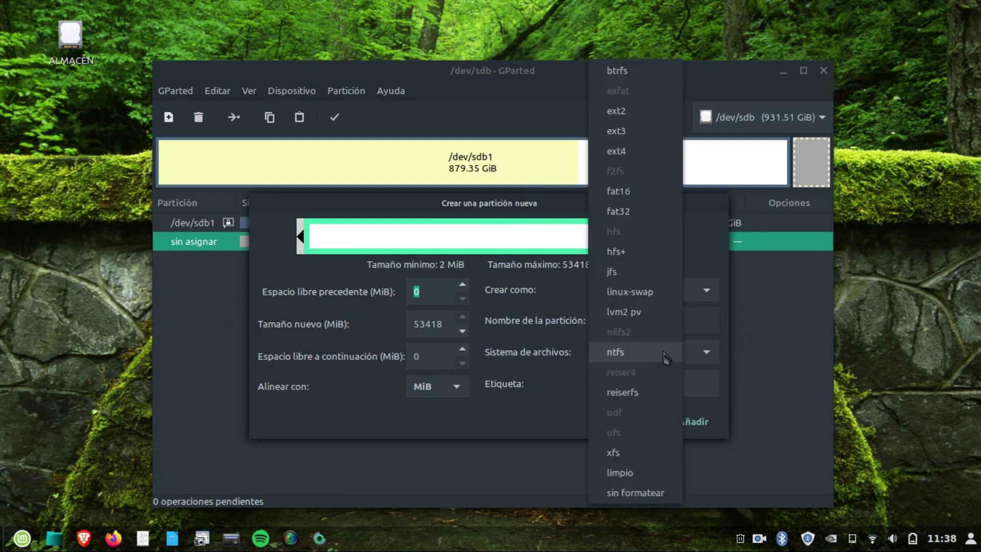
{"action": "left_click", "coordinate": [617, 154]}
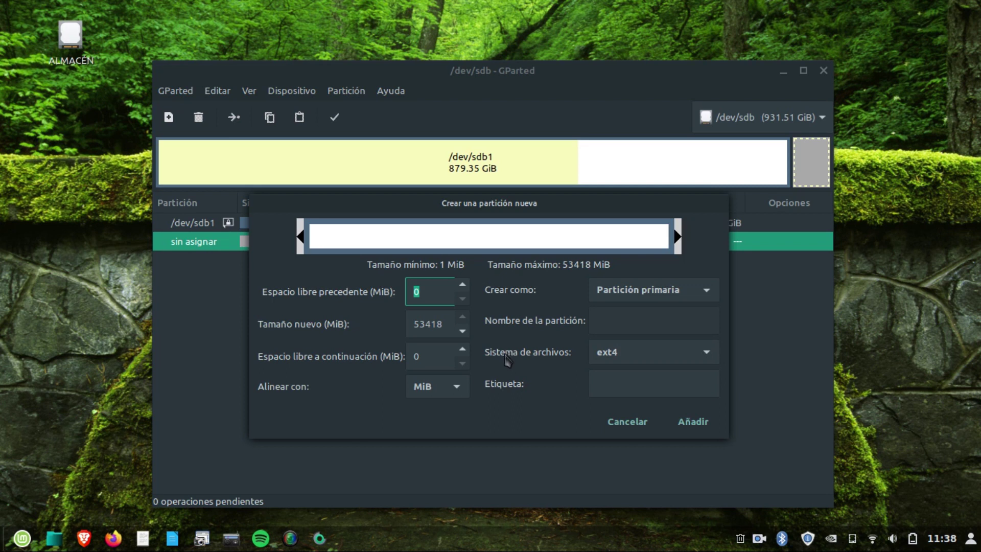
Label the new primary partition ALMACEN_2 and add it to the pending operations.
{"action": "left_click", "coordinate": [627, 384]}
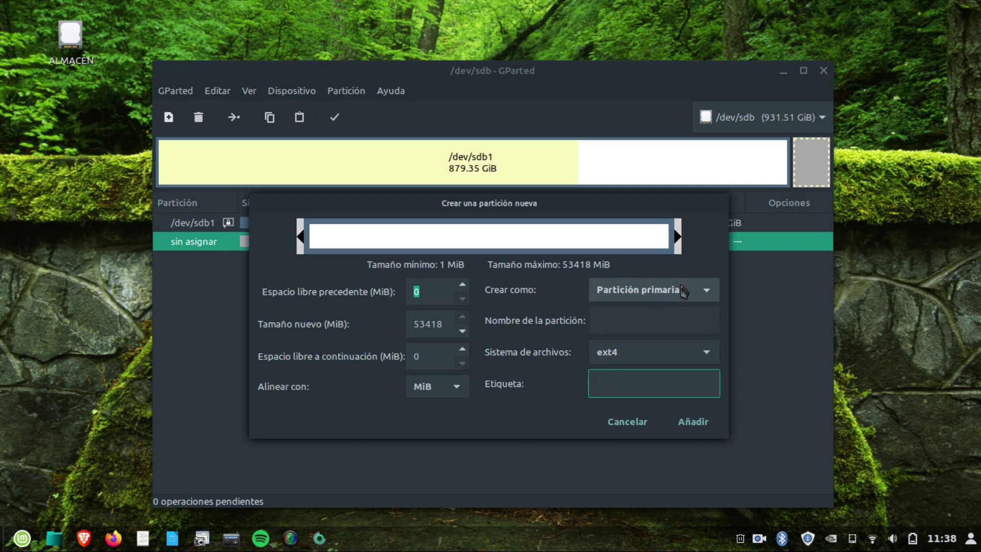
{"action": "left_click", "coordinate": [689, 297]}
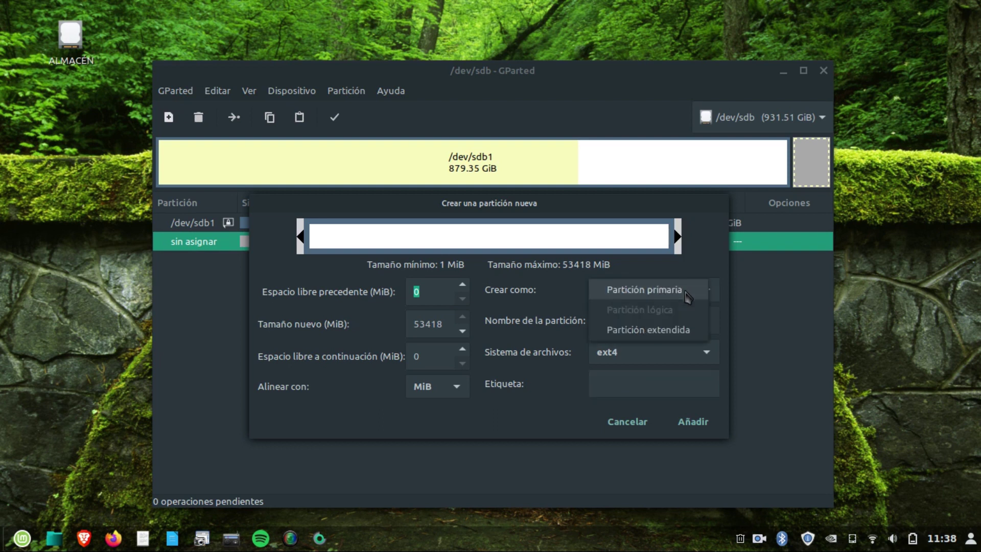
{"action": "left_click", "coordinate": [687, 296]}
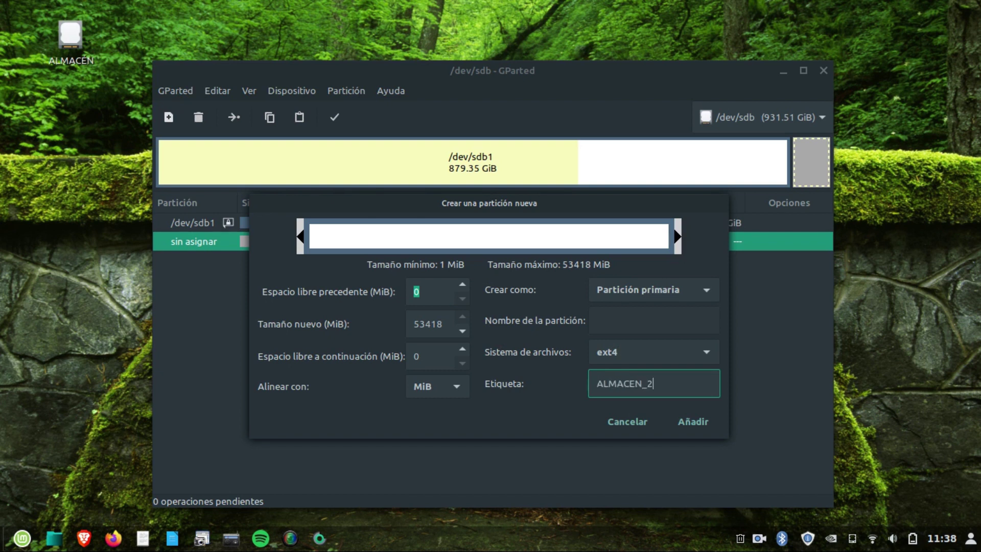
{"action": "left_click", "coordinate": [695, 423]}
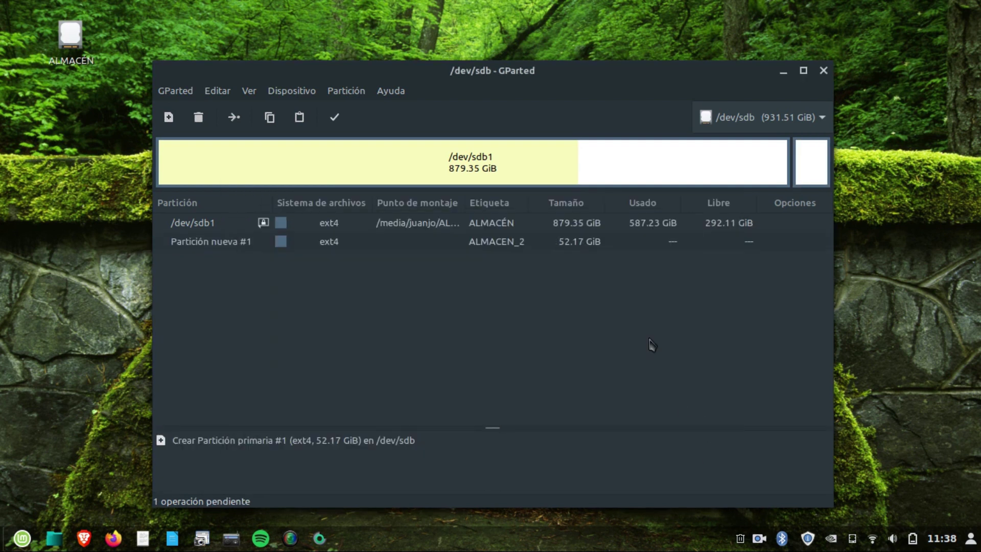
Apply the pending partition creation on /dev/sdb, dismiss the progress dialog and close GParted.
{"action": "left_click", "coordinate": [334, 117]}
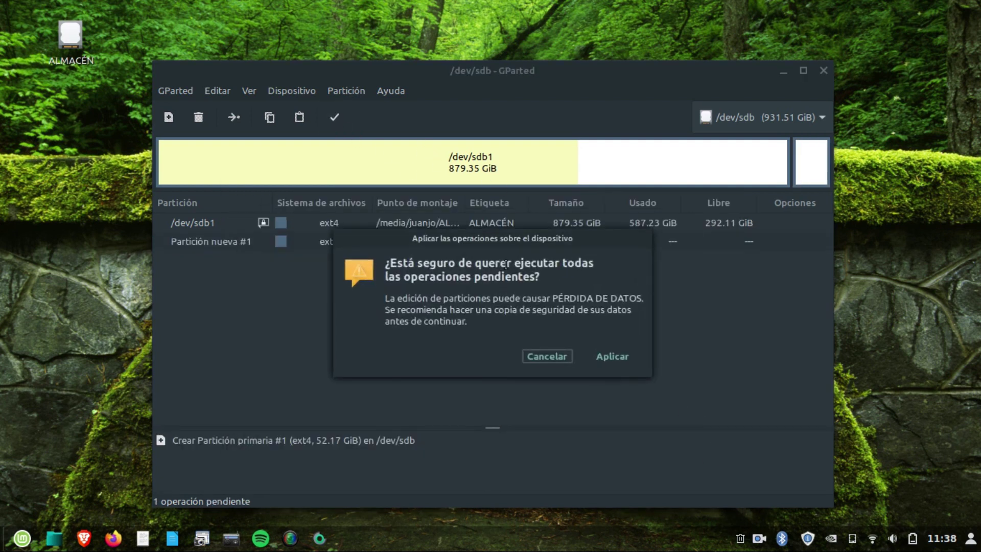
{"action": "left_click", "coordinate": [605, 362]}
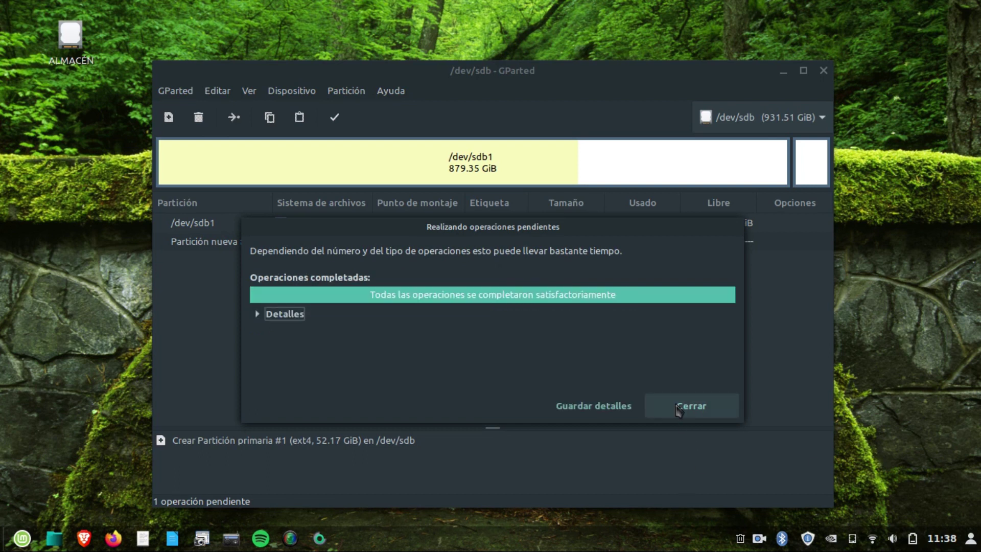
{"action": "left_click", "coordinate": [678, 407]}
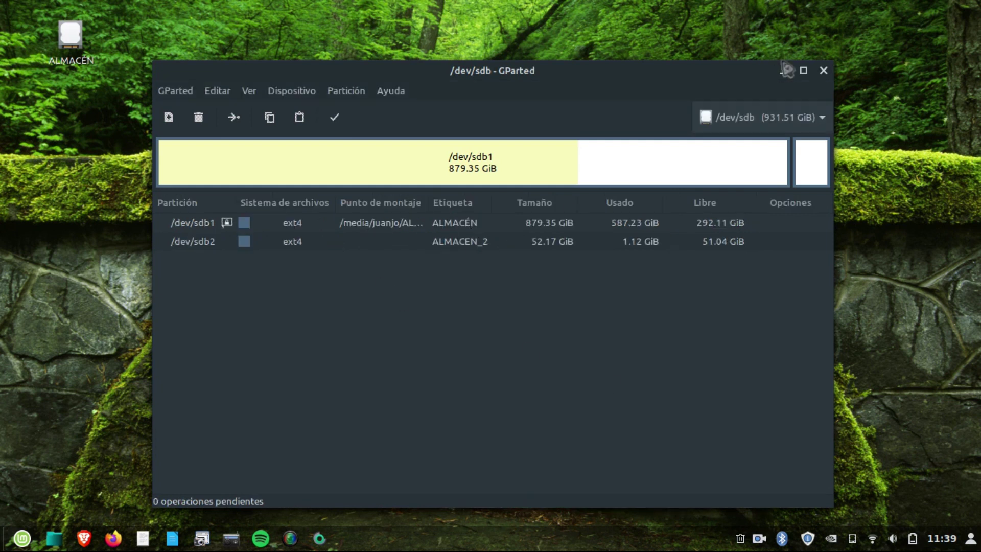
{"action": "left_click", "coordinate": [824, 70]}
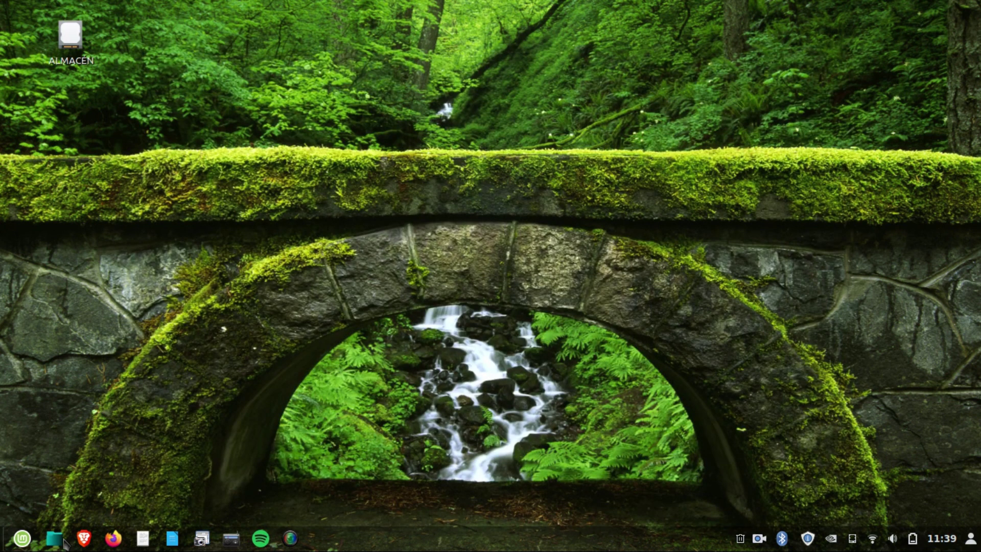
Mount the new ALMACEN_2 partition by opening it in the file manager, and close that window.
{"action": "left_click", "coordinate": [64, 540]}
{"action": "left_click_drag", "start_coordinate": [423, 105], "coordinate": [466, 66]}
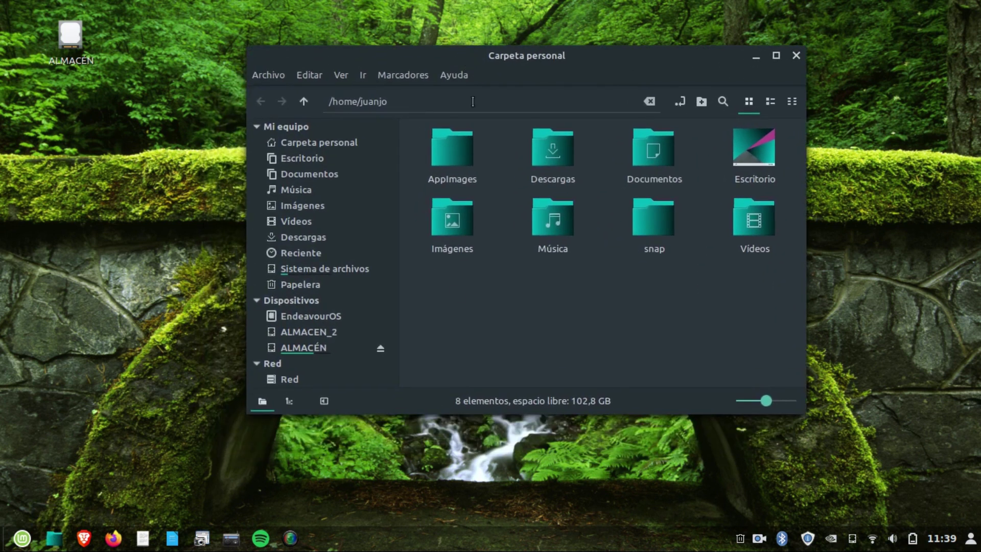
{"action": "left_click", "coordinate": [347, 333]}
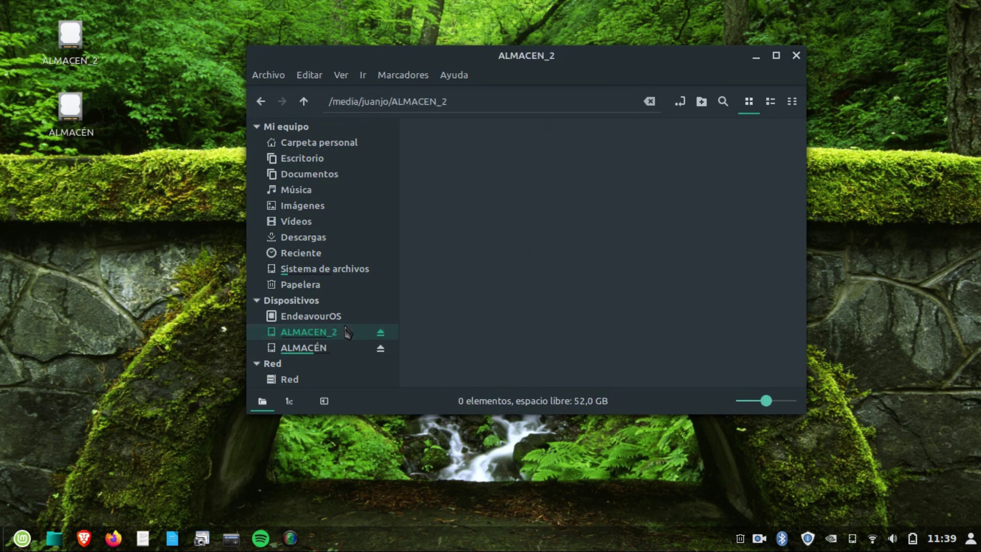
{"action": "left_click", "coordinate": [796, 57]}
Arrange the ALMACEN_2 window beside a second file manager window and open the Imágenes folder in the second one.
{"action": "left_click_drag", "start_coordinate": [634, 99], "coordinate": [810, 42]}
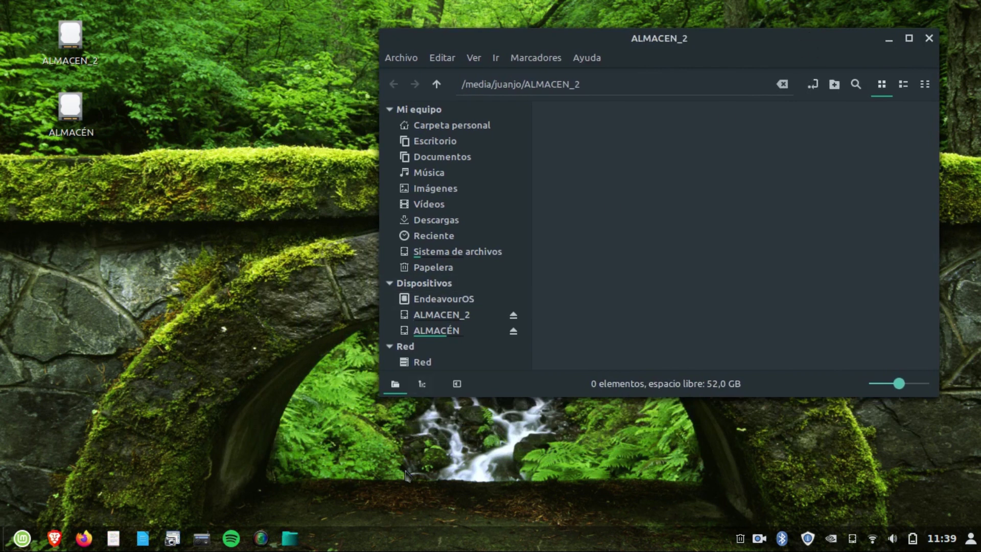
{"action": "right_click", "coordinate": [290, 539]}
{"action": "left_click", "coordinate": [310, 383]}
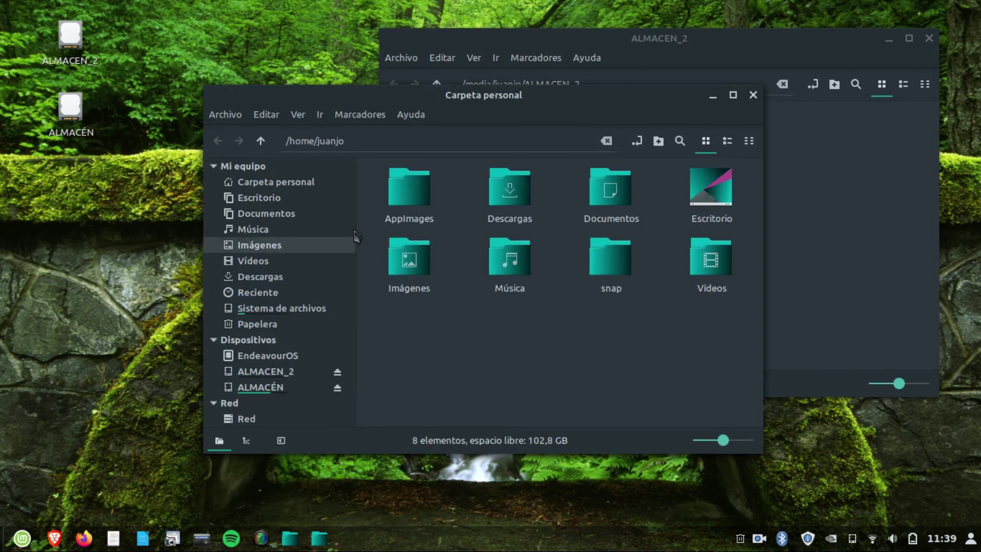
{"action": "left_click_drag", "start_coordinate": [409, 97], "coordinate": [213, 107]}
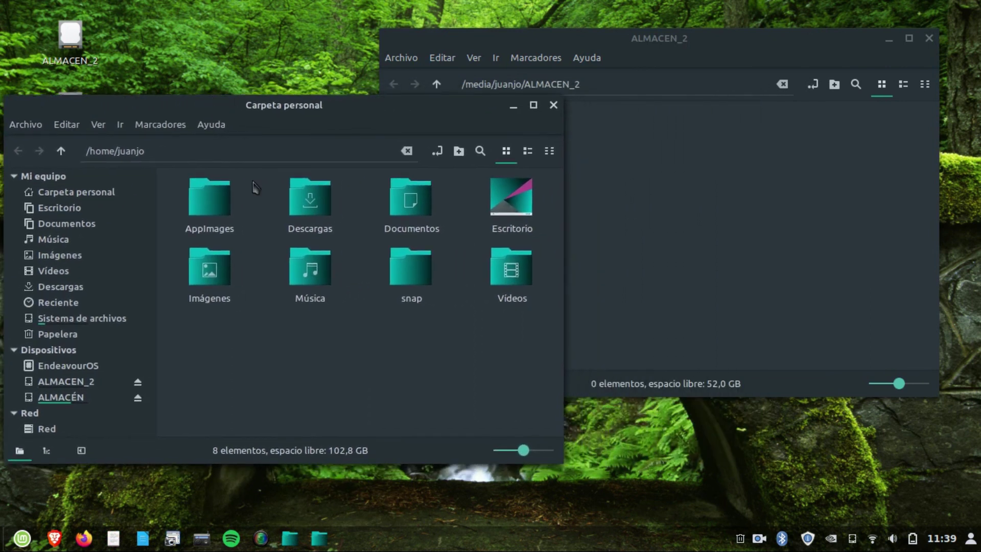
{"action": "double_click", "coordinate": [210, 266]}
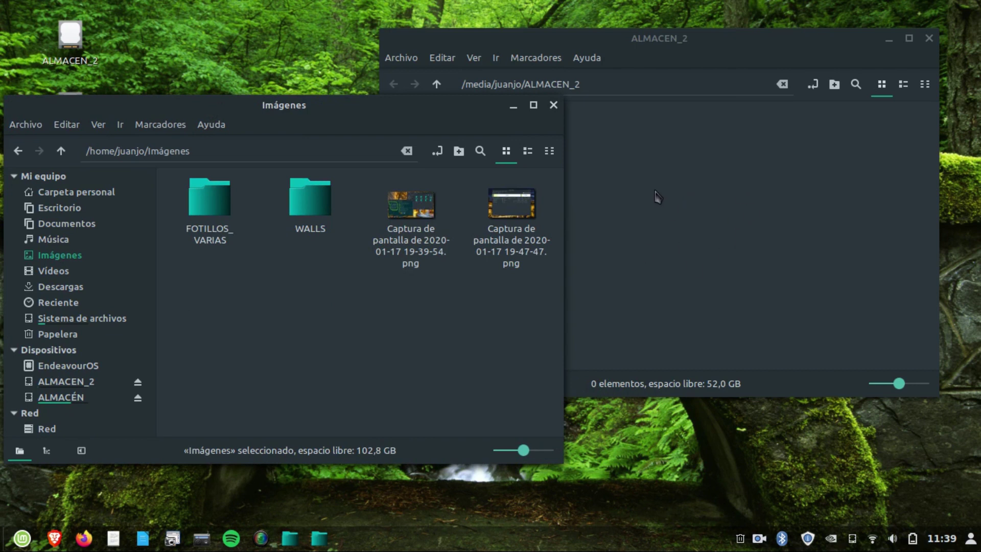
{"action": "left_click_drag", "start_coordinate": [421, 205], "coordinate": [715, 143]}
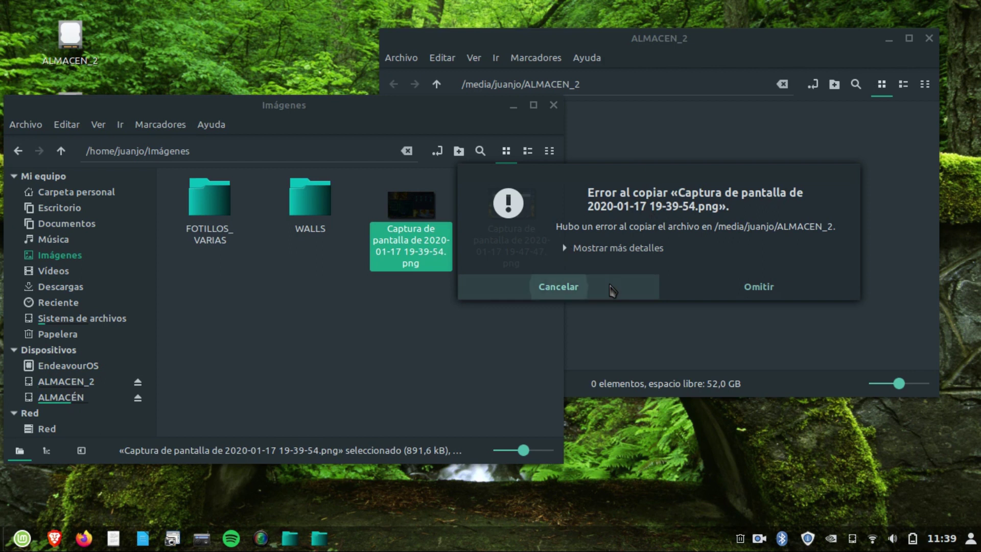
{"action": "left_click", "coordinate": [610, 289]}
{"action": "left_click", "coordinate": [295, 314]}
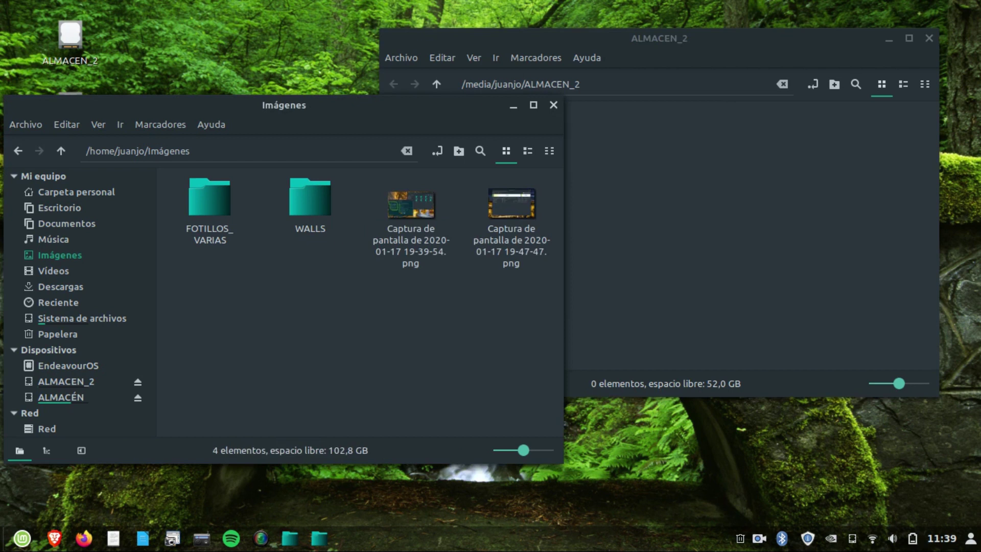
Minimize the Imágenes window and set up a cleared terminal beside the ALMACEN_2 window.
{"action": "left_click", "coordinate": [513, 105]}
{"action": "left_click_drag", "start_coordinate": [584, 32], "coordinate": [601, 30]}
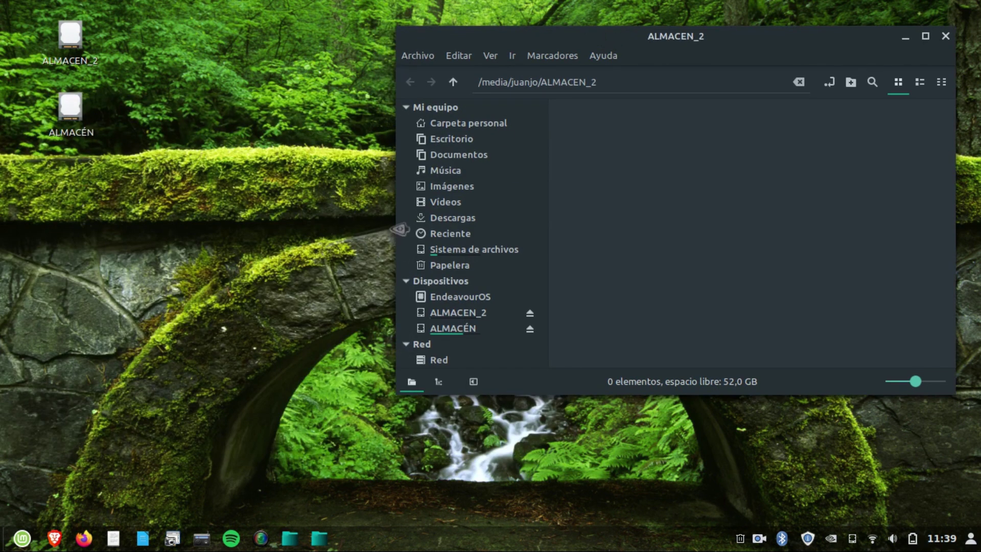
{"action": "key", "text": "ctrl+alt+t"}
{"action": "left_click_drag", "start_coordinate": [515, 109], "coordinate": [327, 128]}
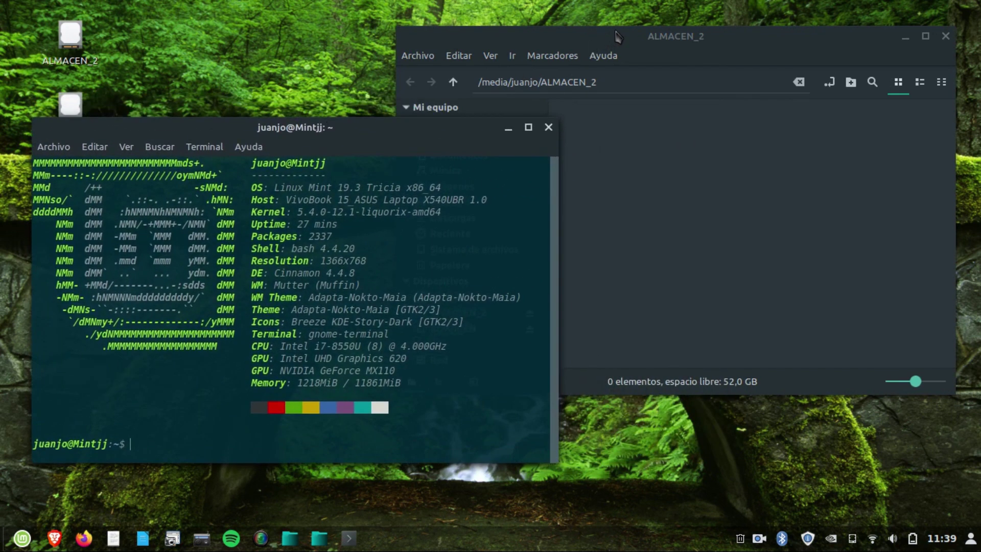
{"action": "left_click", "coordinate": [171, 426]}
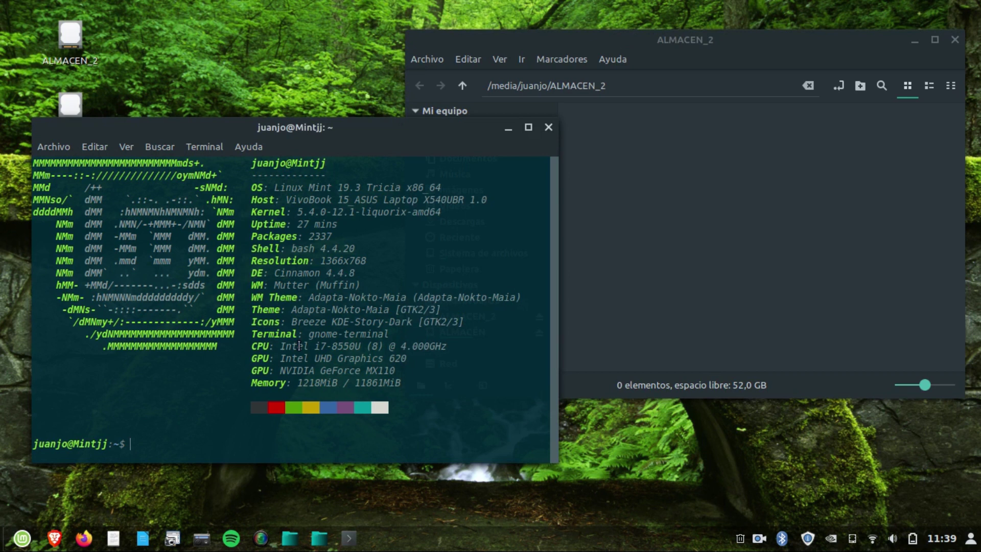
{"action": "type", "text": "clear"}
{"action": "key", "text": "Return"}
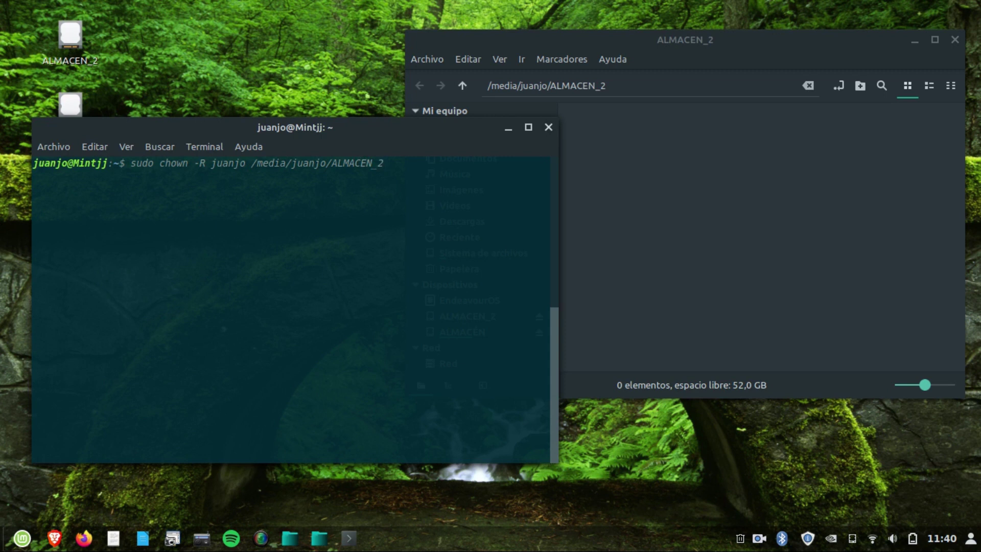
Give the current user recursive ownership of the mounted ALMACEN_2 folder with sudo chown -R, entering the account password, and close the terminal.
{"action": "key", "text": "Return"}
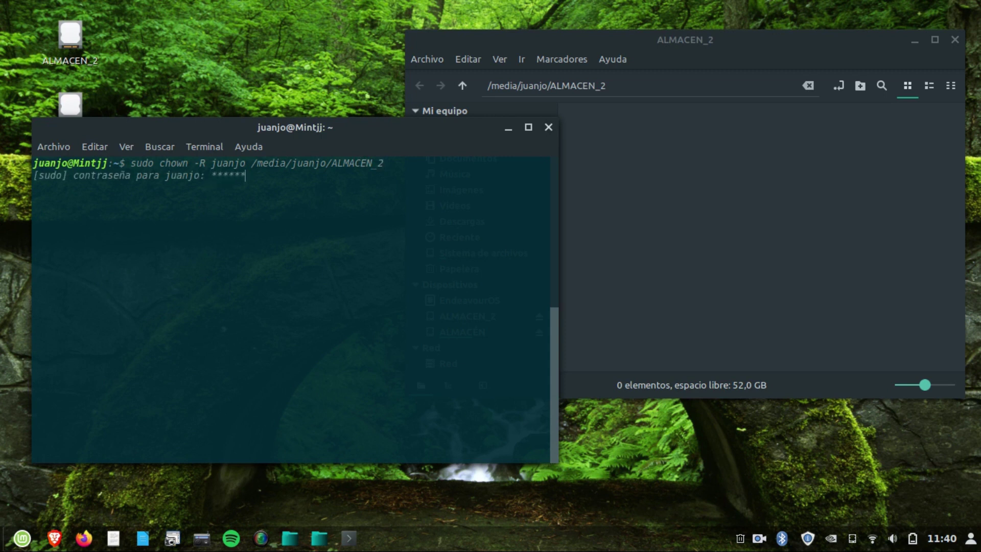
{"action": "key", "text": "Return"}
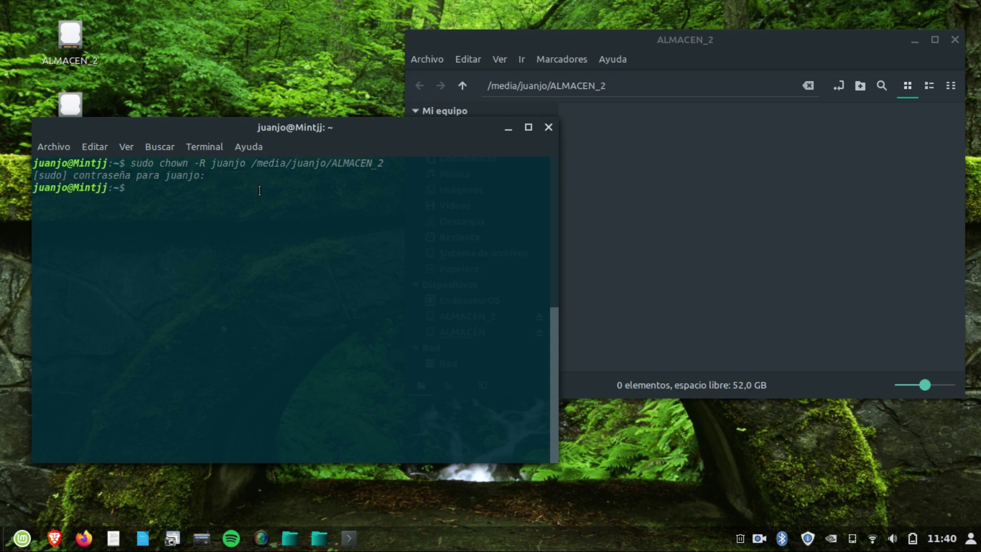
{"action": "left_click_drag", "start_coordinate": [132, 165], "coordinate": [375, 166]}
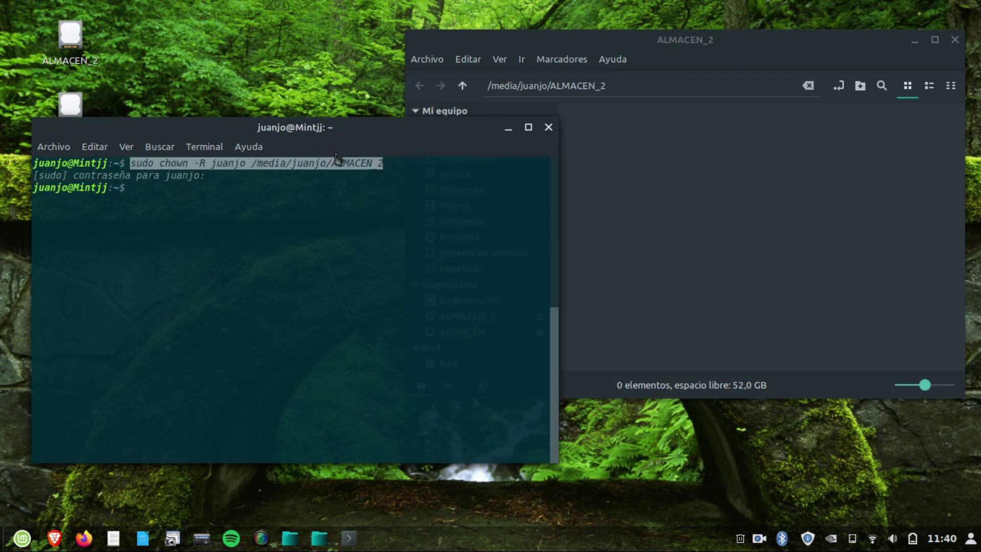
{"action": "left_click", "coordinate": [548, 127]}
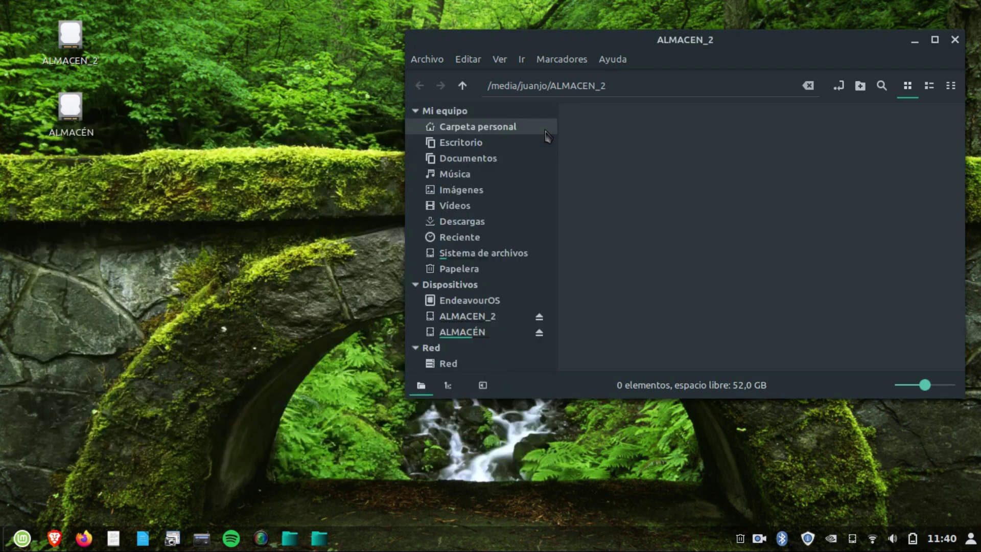
{"action": "left_click", "coordinate": [319, 539]}
{"action": "left_click_drag", "start_coordinate": [351, 115], "coordinate": [299, 169]}
{"action": "left_click_drag", "start_coordinate": [367, 265], "coordinate": [642, 137]}
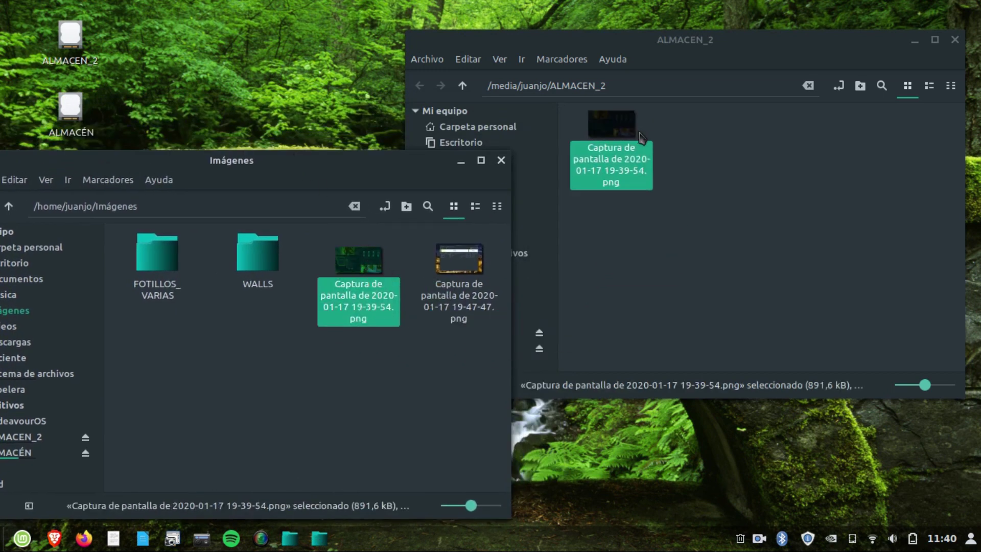
{"action": "left_click", "coordinate": [628, 254]}
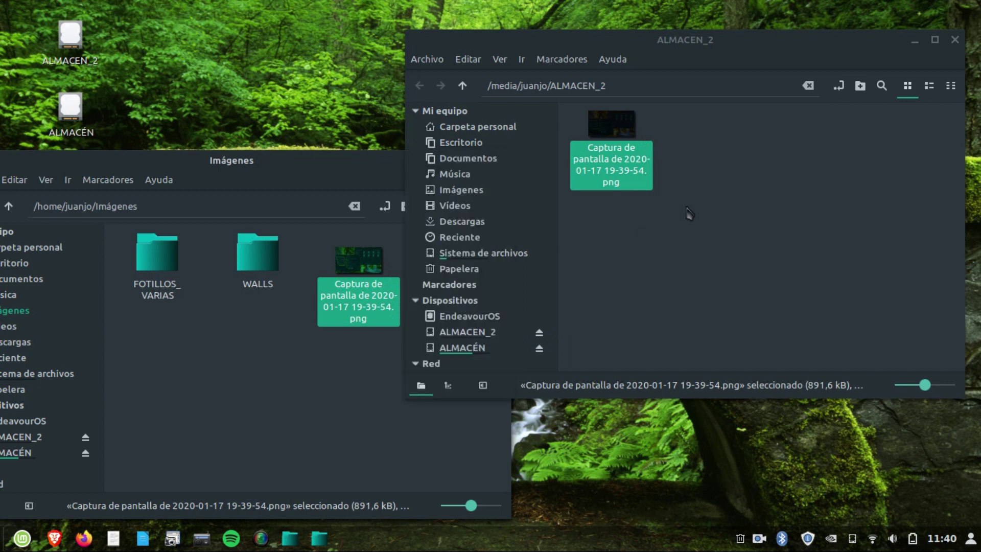
Create a folder named nueva in ALMACEN_2, move the copied screenshot into it and open the folder.
{"action": "right_click", "coordinate": [705, 148]}
{"action": "left_click", "coordinate": [732, 156]}
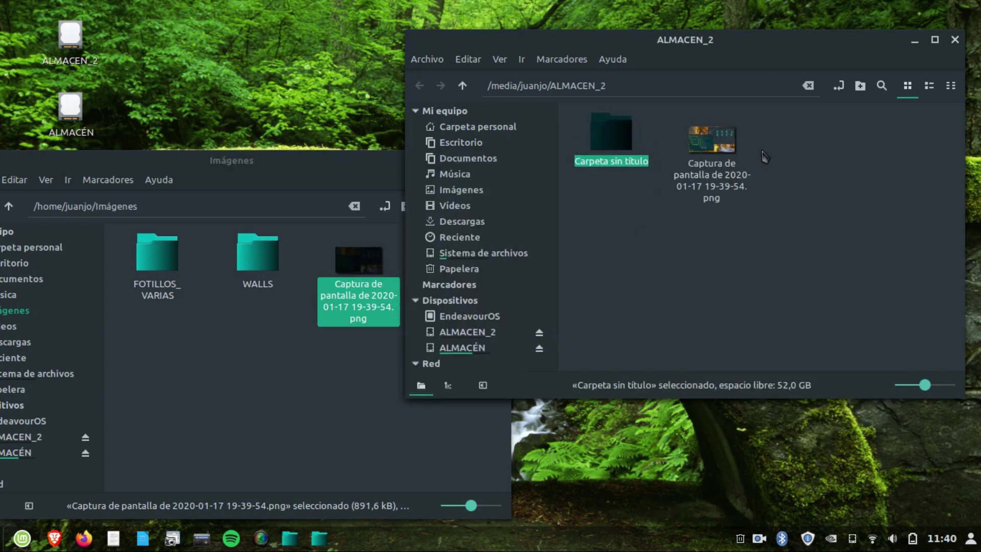
{"action": "type", "text": "nueva"}
{"action": "key", "text": "Return"}
{"action": "left_click_drag", "start_coordinate": [715, 146], "coordinate": [611, 135]}
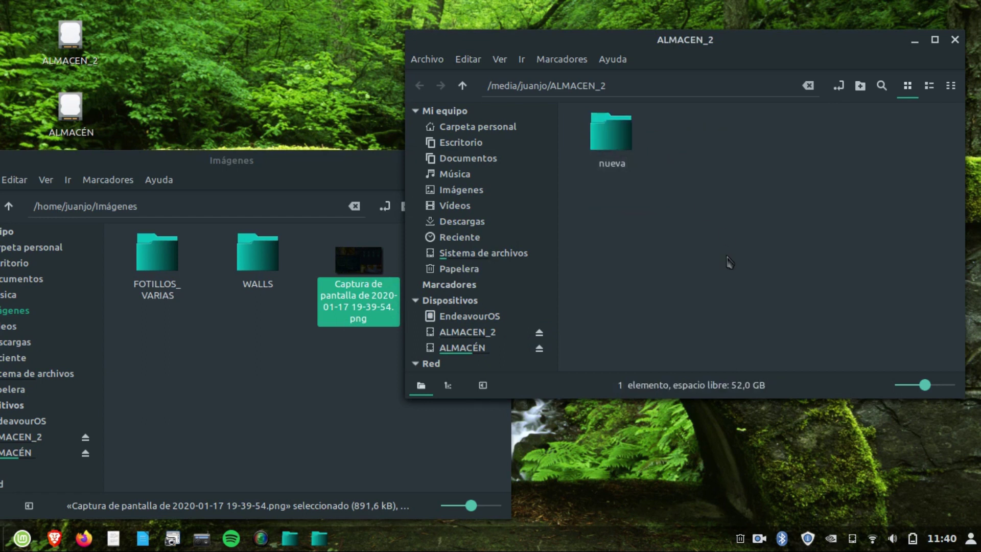
{"action": "double_click", "coordinate": [616, 137]}
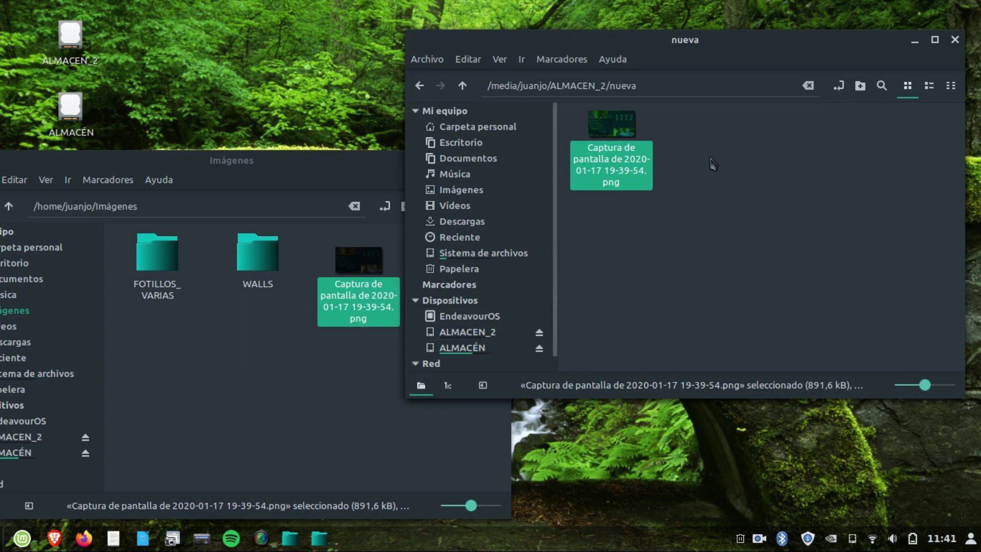
Close the nueva and Imágenes file manager windows.
{"action": "left_click", "coordinate": [955, 39]}
{"action": "left_click_drag", "start_coordinate": [377, 161], "coordinate": [592, 104]}
{"action": "left_click", "coordinate": [714, 105]}
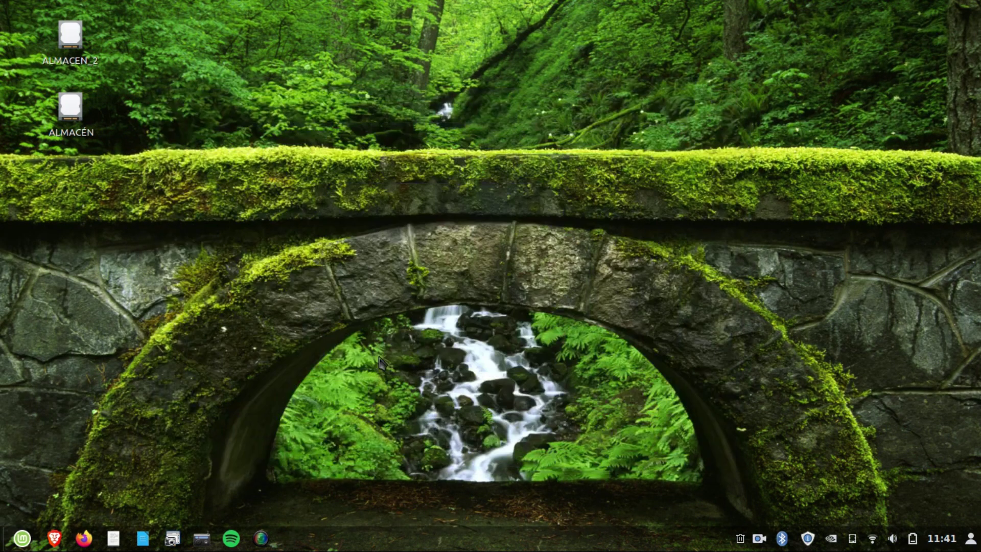
{"action": "left_click", "coordinate": [261, 538]}
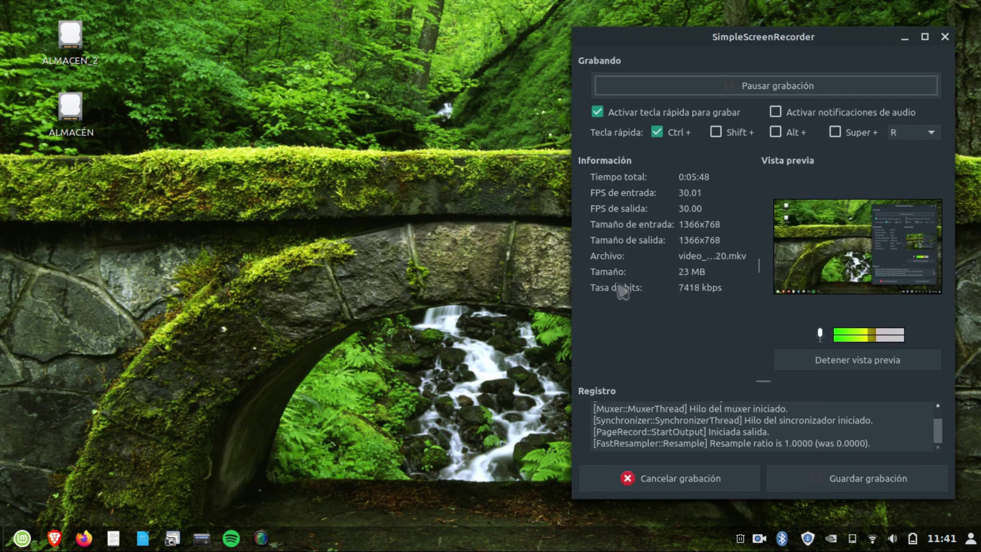